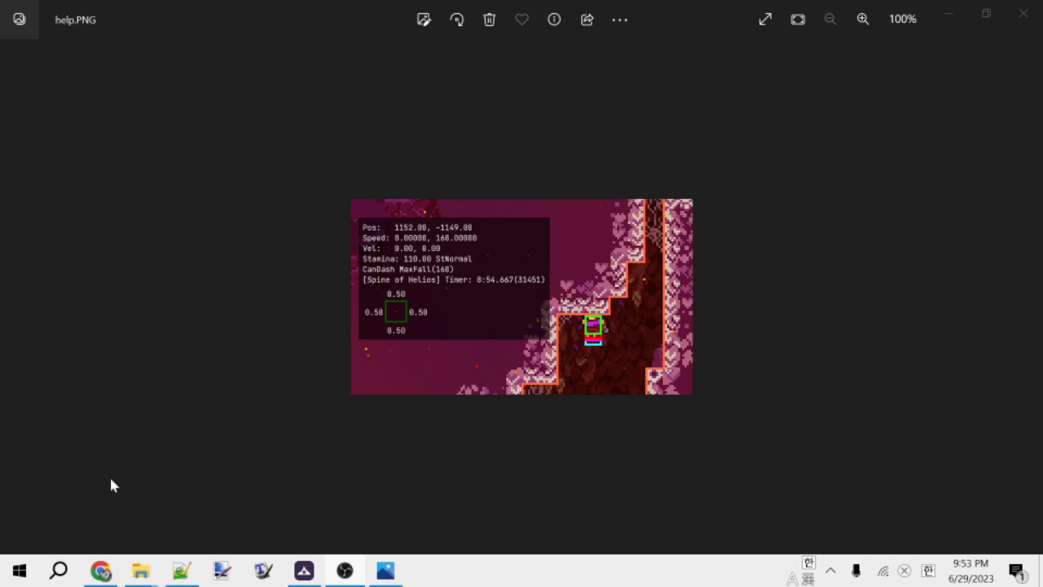
- Switch to Chrome and review the Everest site's Olympus installation instructions for Windows, macOS and Linux
click(100, 570)
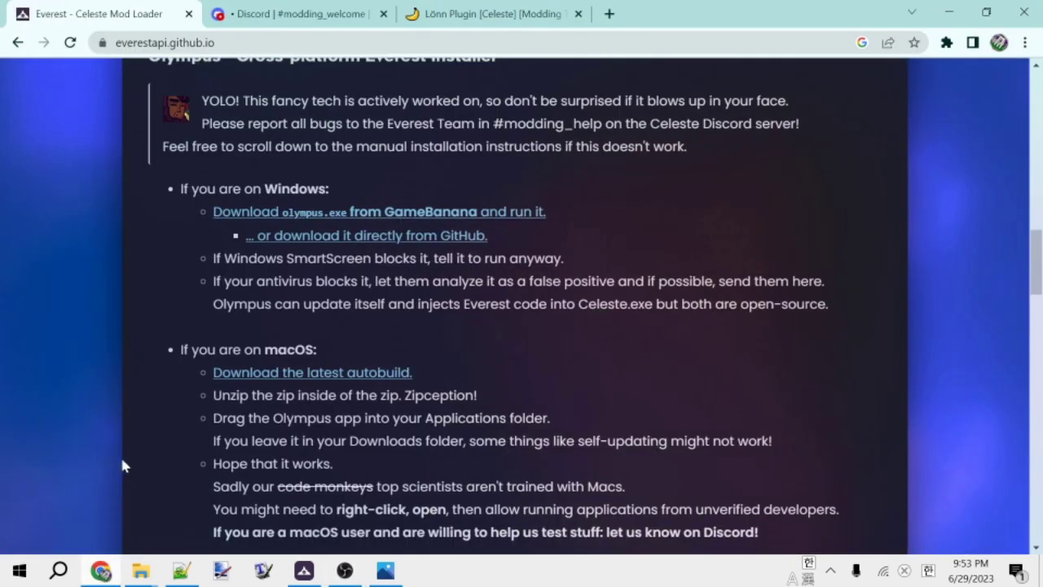
scroll(123, 464, up, 10)
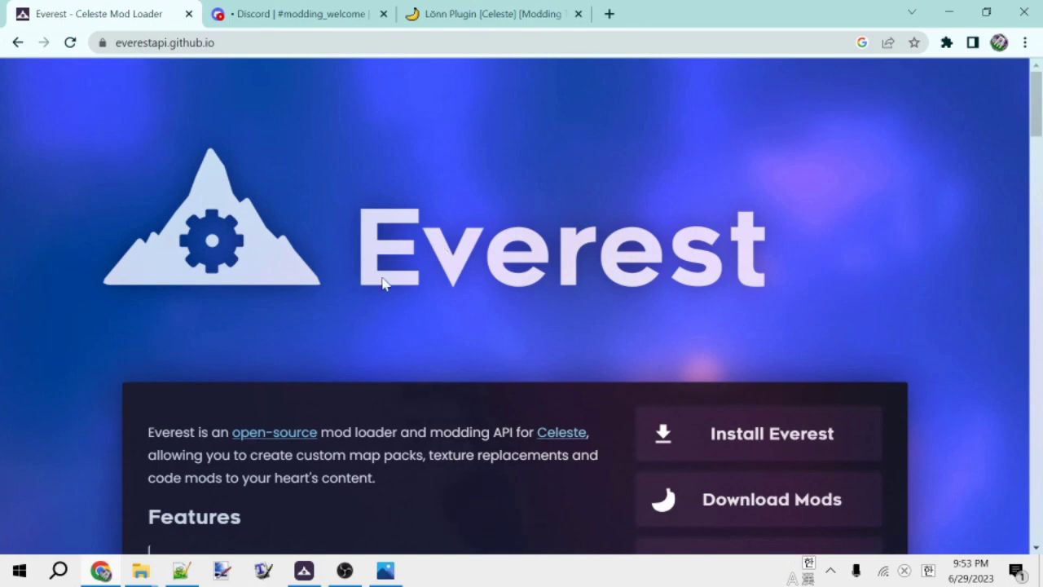
scroll(383, 281, down, 5)
scroll(383, 281, down, 9)
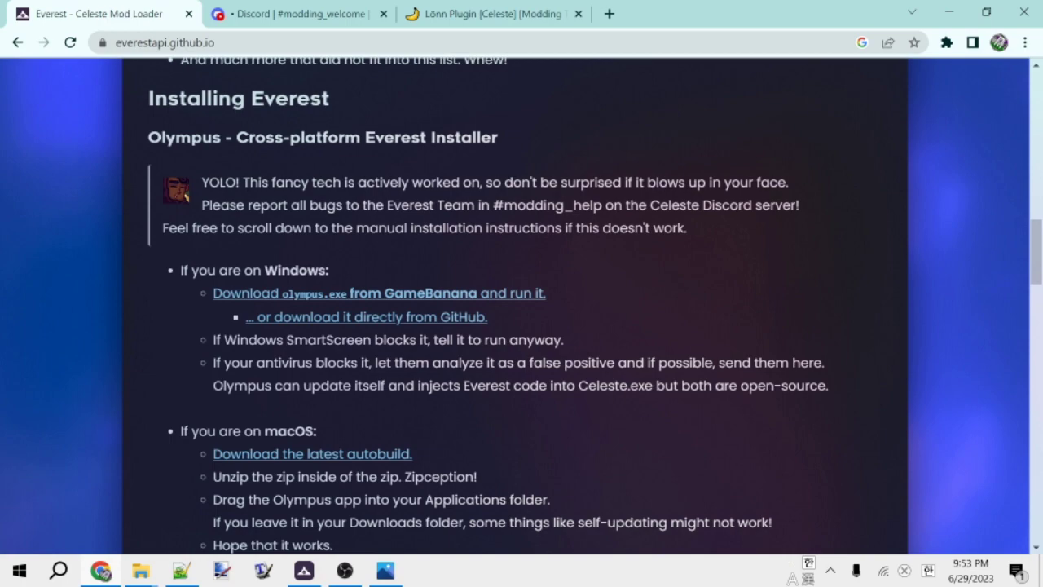
scroll(644, 330, down, 4)
scroll(603, 359, up, 1)
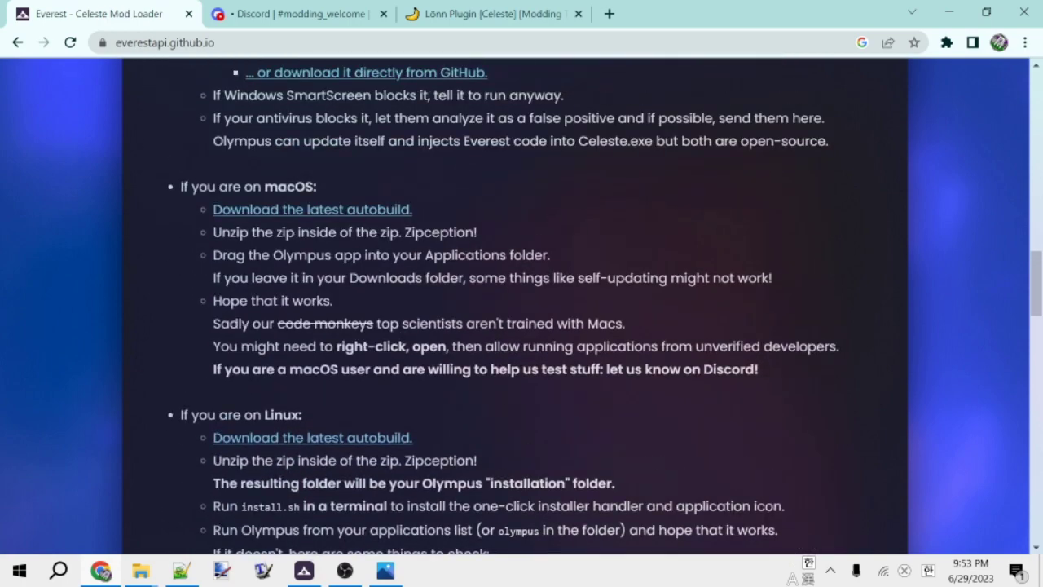
scroll(564, 384, down, 3)
scroll(564, 385, up, 6)
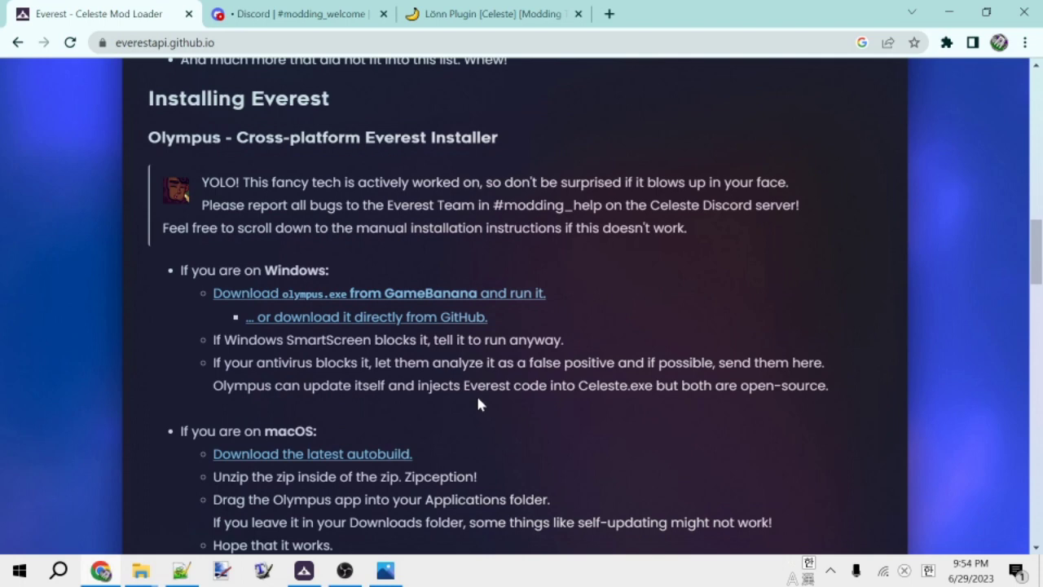
click(949, 13)
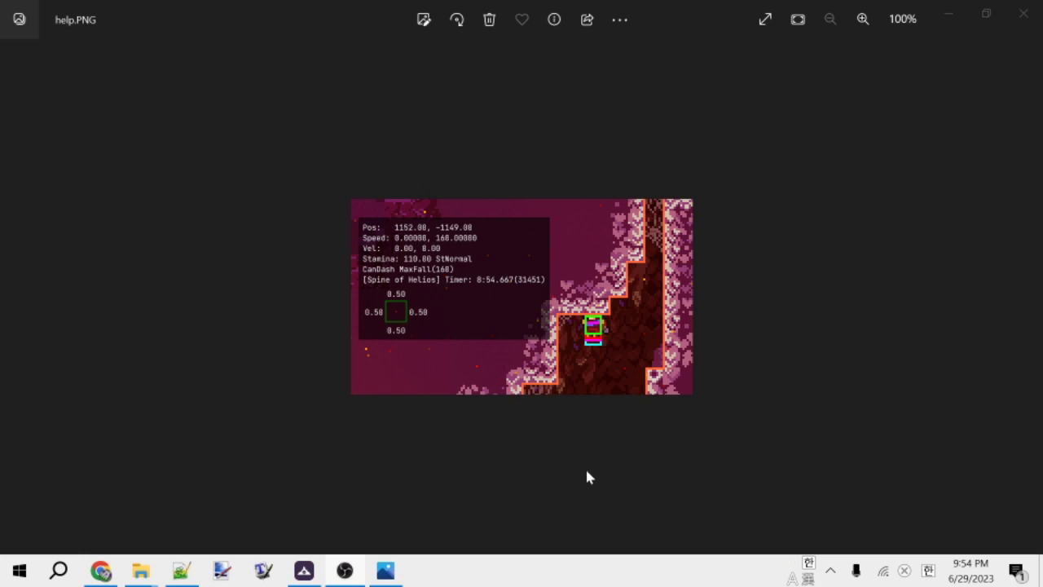
- Switch to Olympus and install the Lönn map editor
click(304, 571)
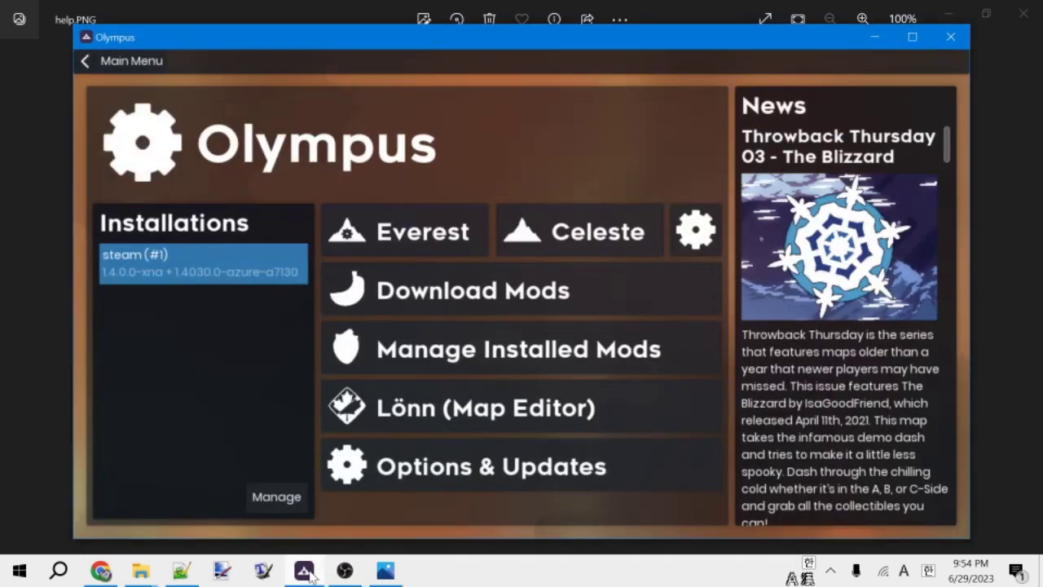
click(480, 410)
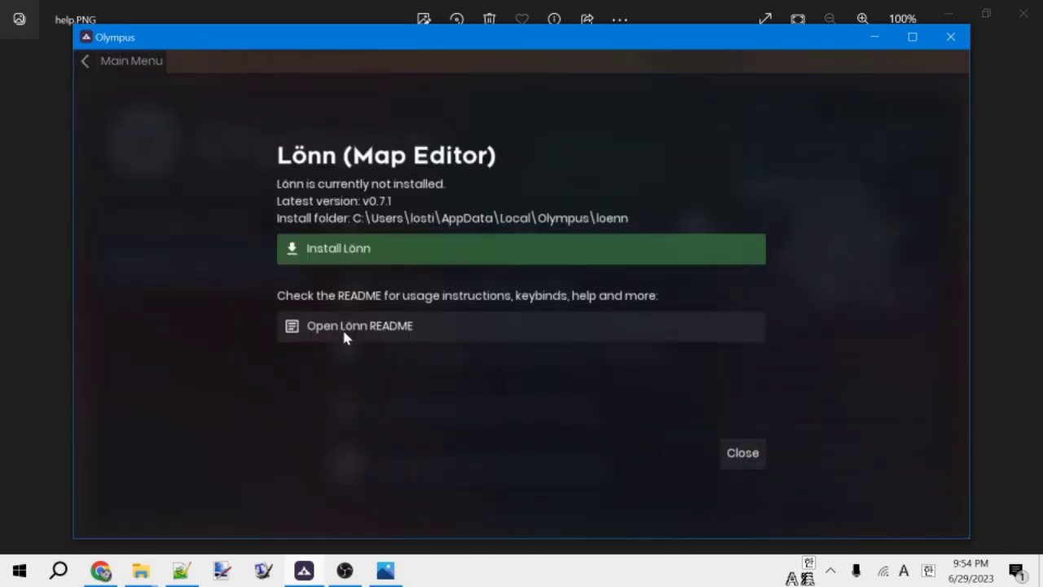
click(340, 258)
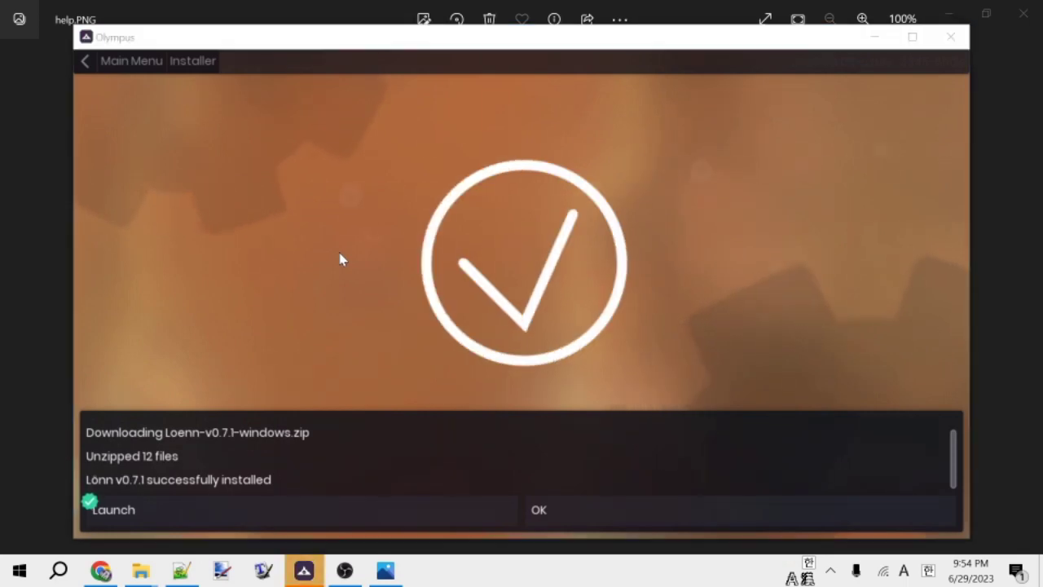
- Launch the newly installed Lönn to check that it opens, close it and put Olympus out of view
click(241, 512)
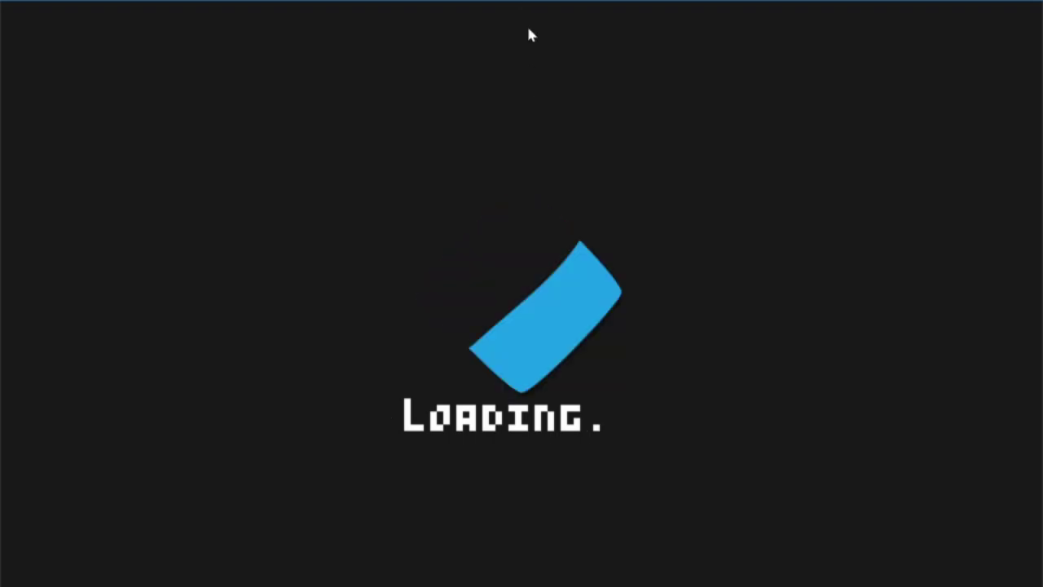
mouse_move(541, 8)
mouse_down()
mouse_move(970, 6)
mouse_move(715, 63)
mouse_move(559, 8)
mouse_up()
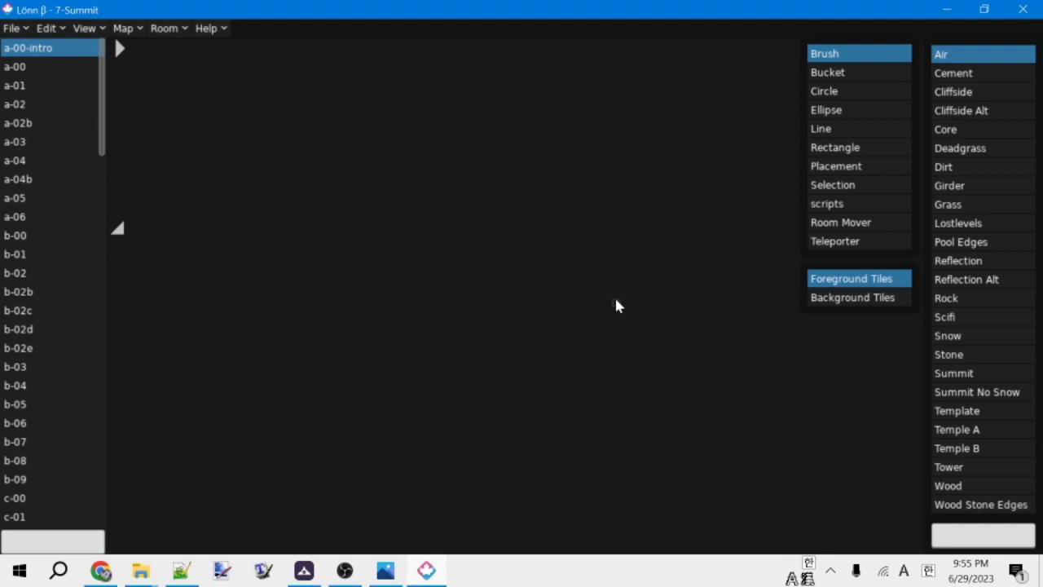
click(1023, 12)
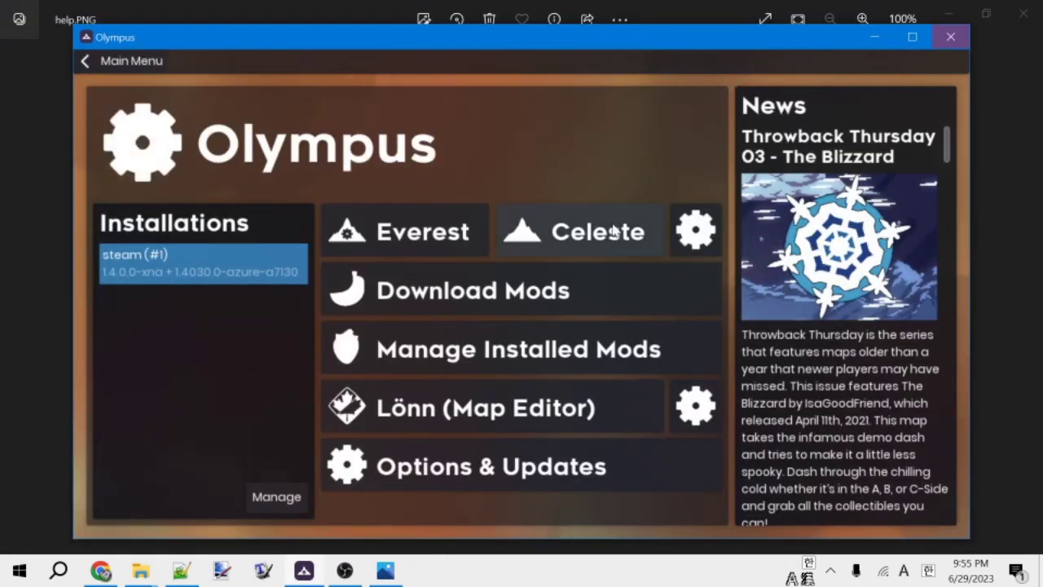
click(872, 40)
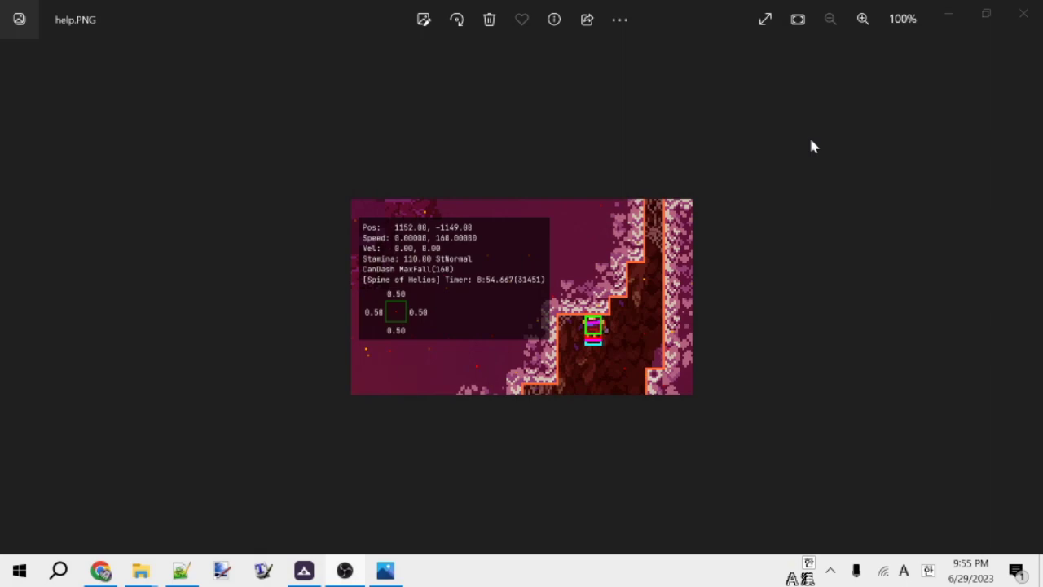
- Switch to Chrome and open the modding_updates channel on the Mt. Celeste Climbing Discord server
click(101, 570)
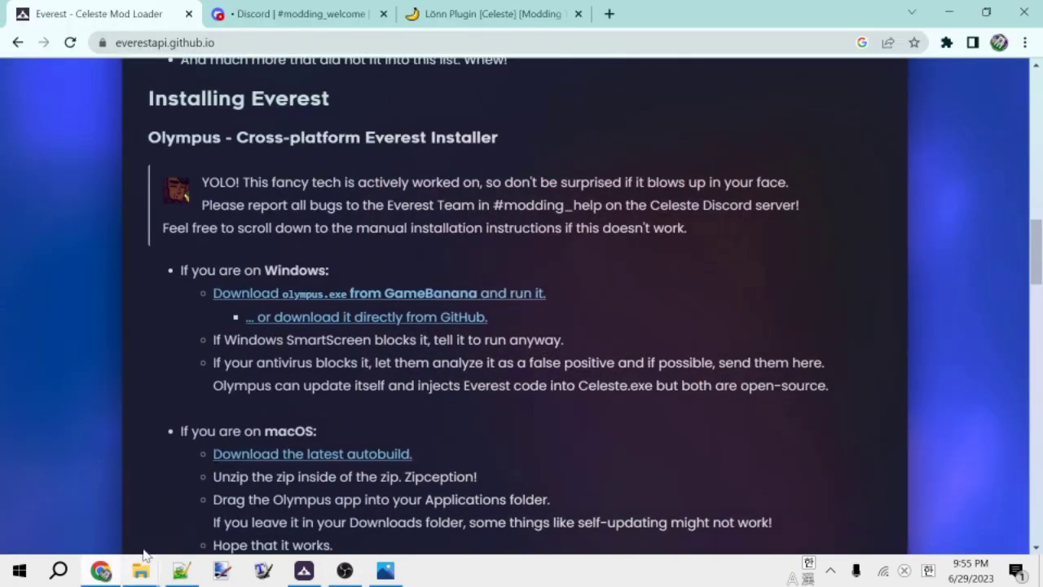
click(241, 7)
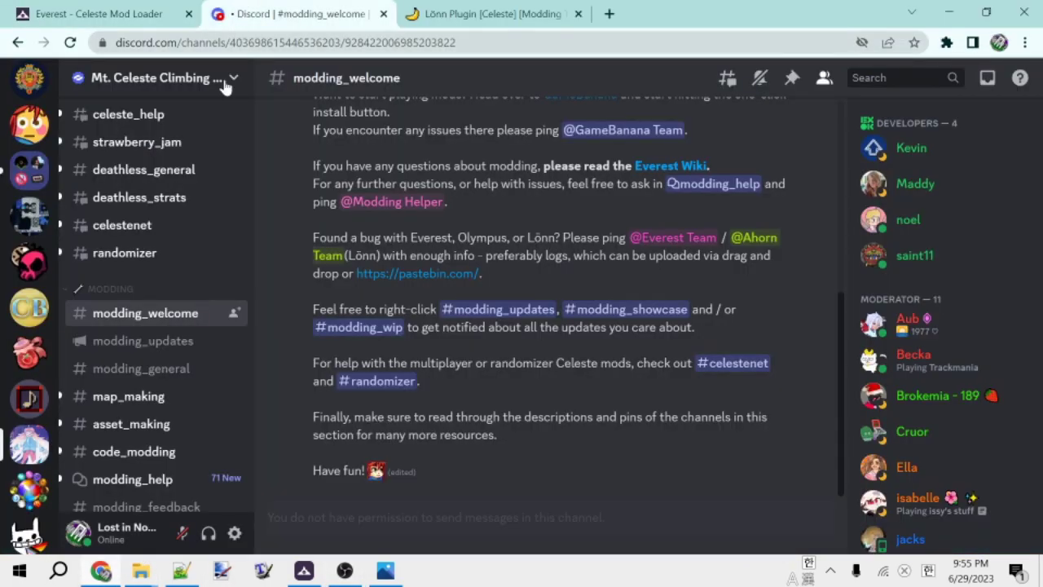
scroll(148, 308, up, 5)
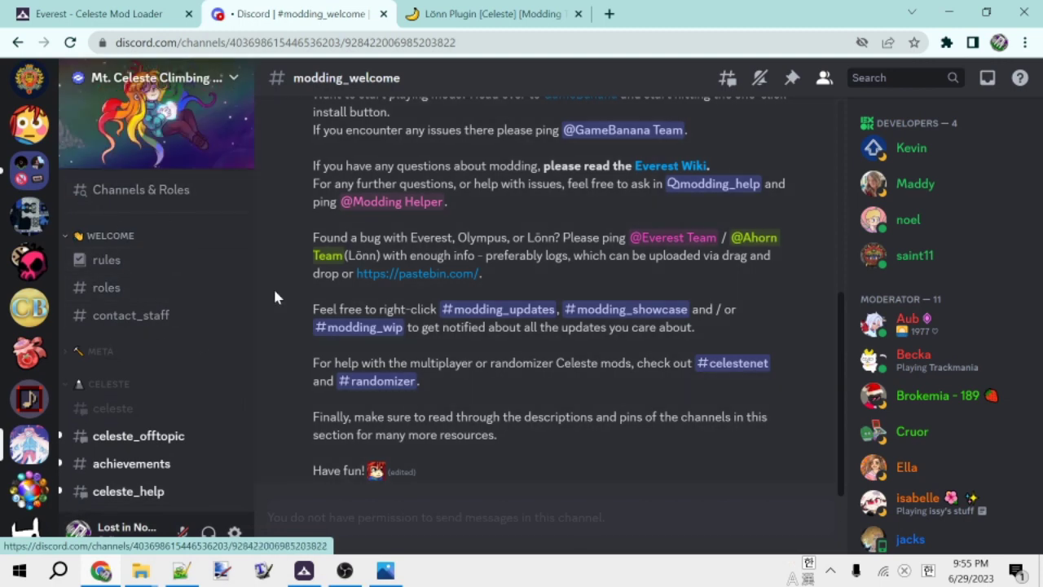
scroll(228, 294, down, 5)
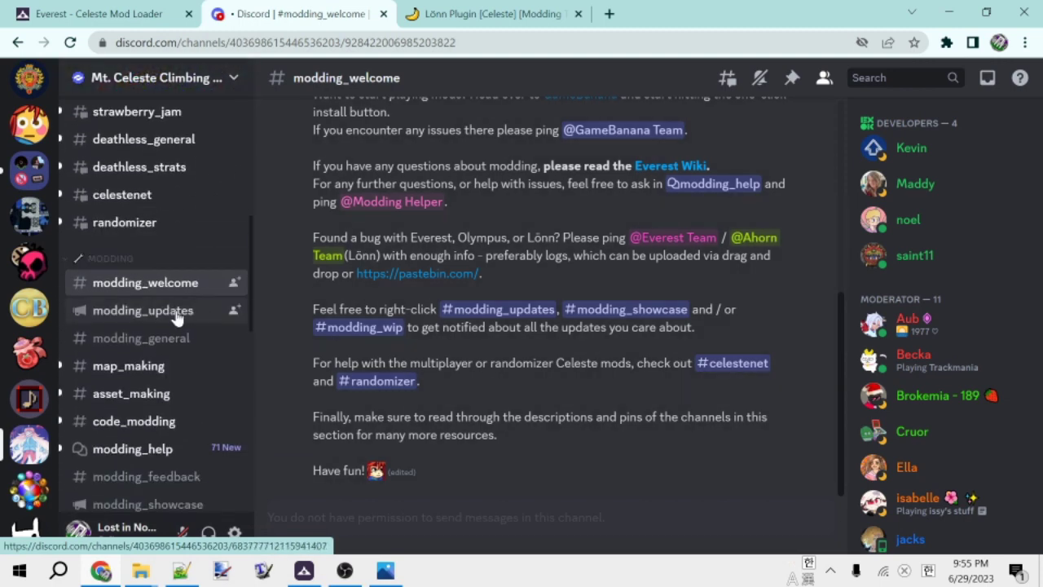
click(176, 313)
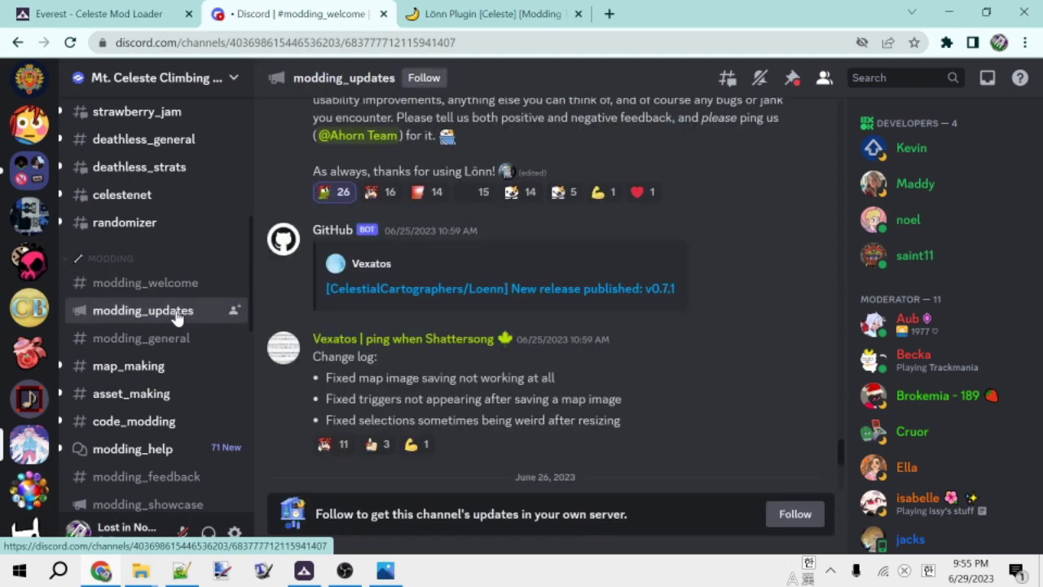
- Open the Lönn v0.7.1 release on GitHub from the channel's announcement and examine its downloadable assets
scroll(634, 374, down, 1)
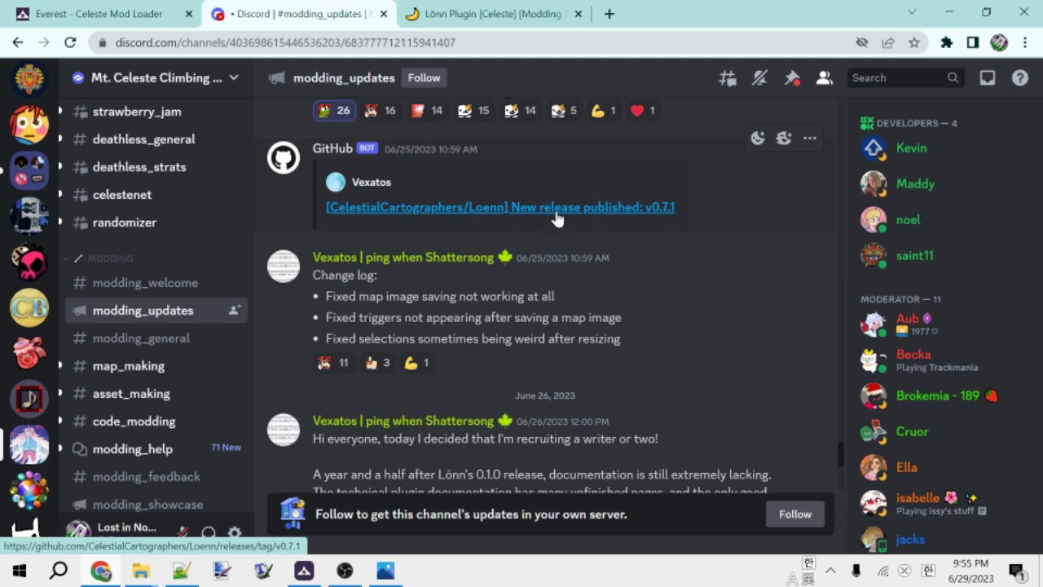
click(430, 214)
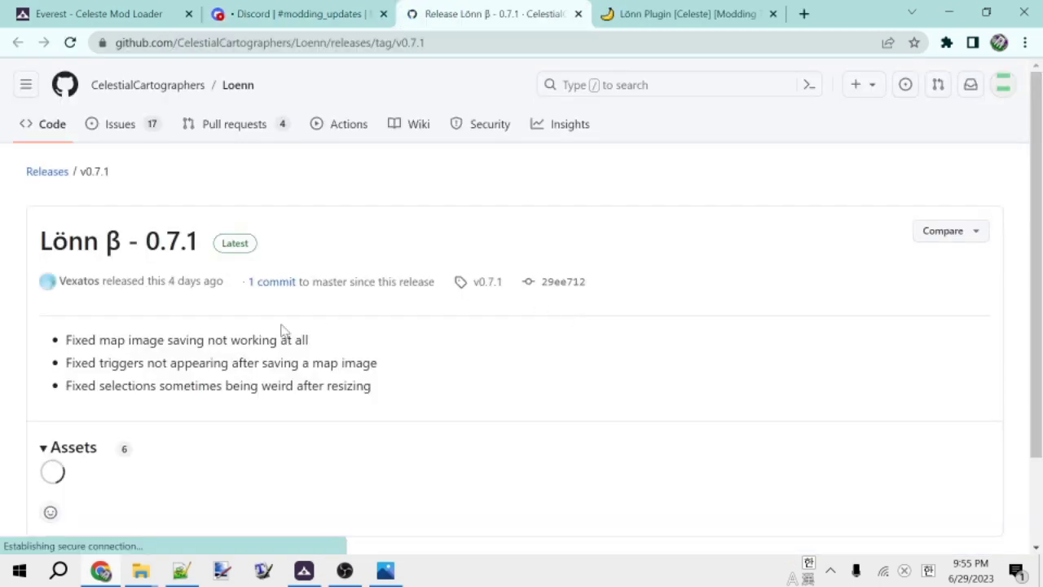
scroll(257, 335, down, 1)
scroll(257, 336, down, 2)
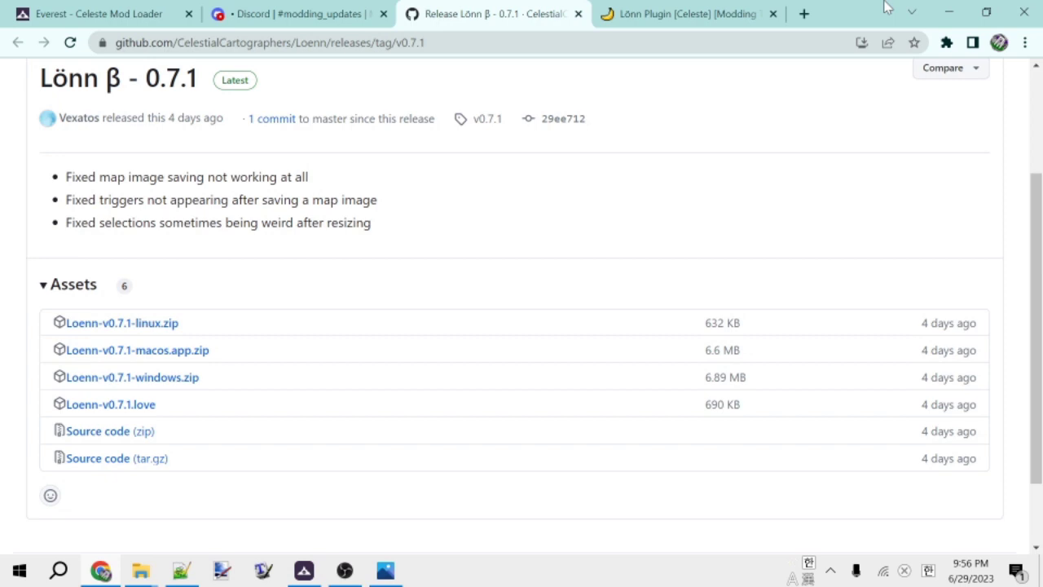
- Examine the available Lönn plugins in GameBanana's Lönn Plugin category, then put the browser out of view
click(693, 9)
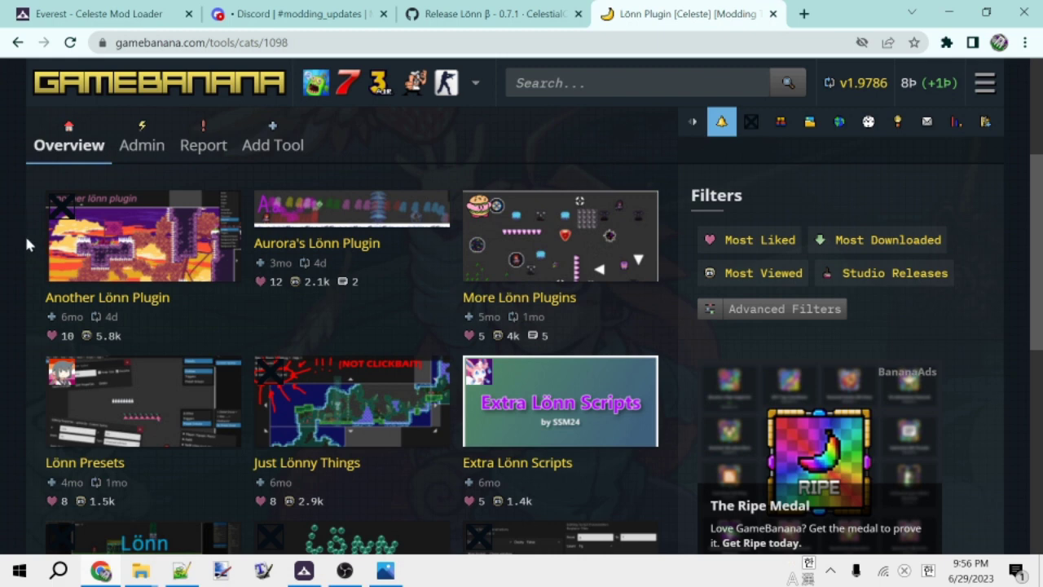
scroll(26, 243, down, 2)
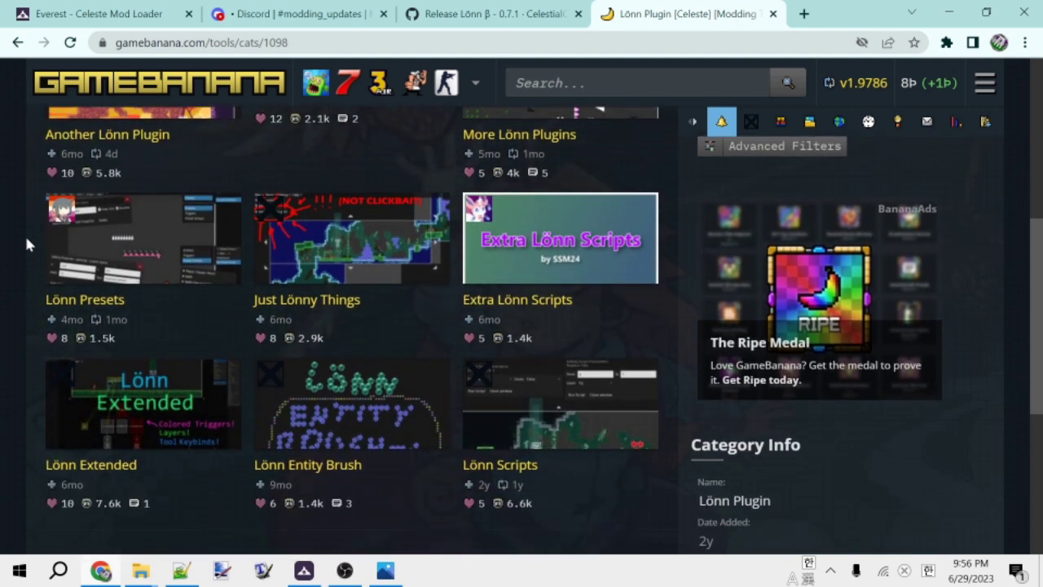
scroll(26, 243, up, 1)
scroll(26, 243, up, 1)
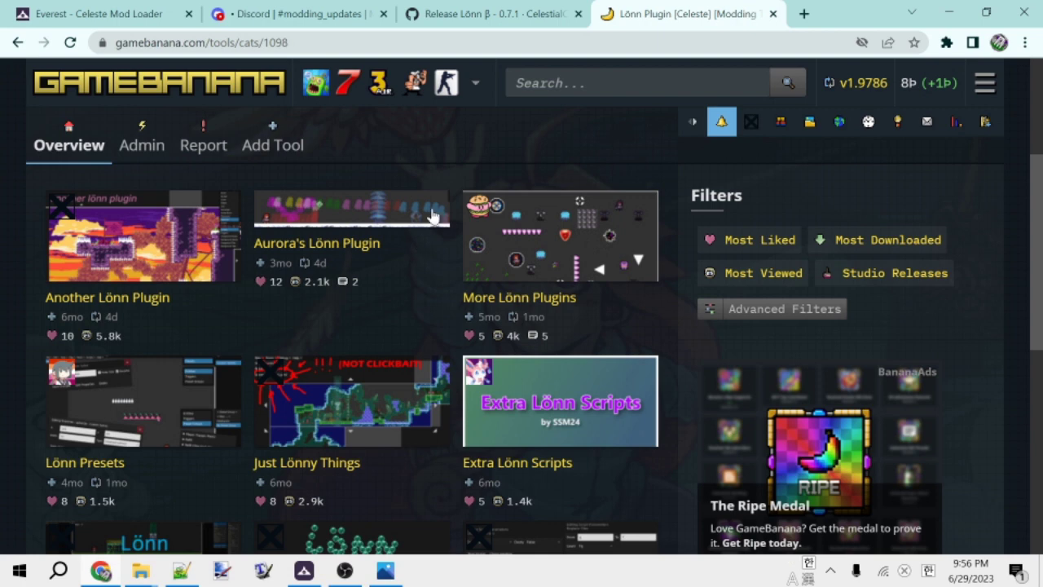
scroll(458, 208, down, 3)
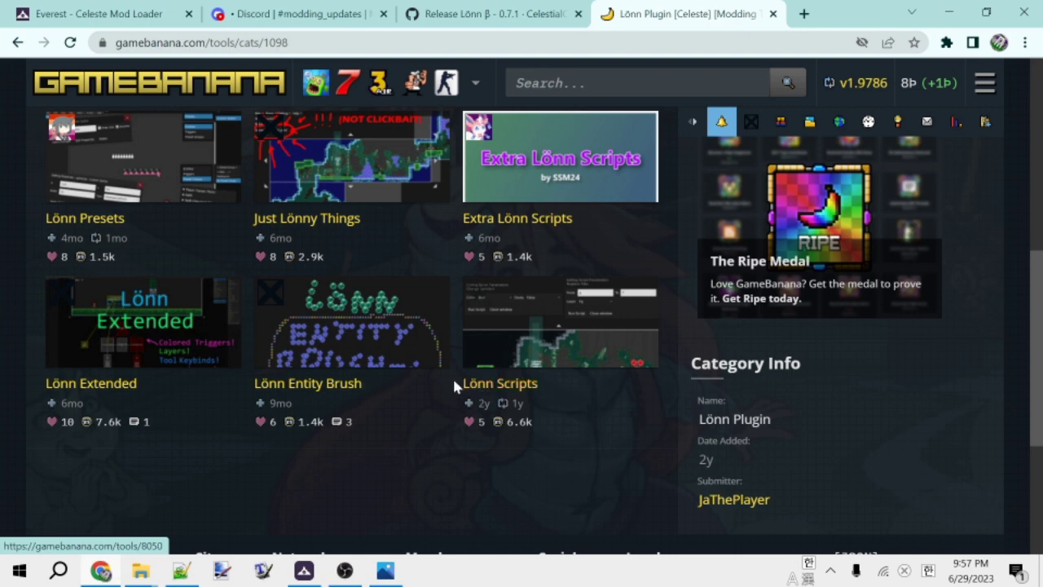
scroll(456, 384, up, 1)
scroll(90, 288, up, 3)
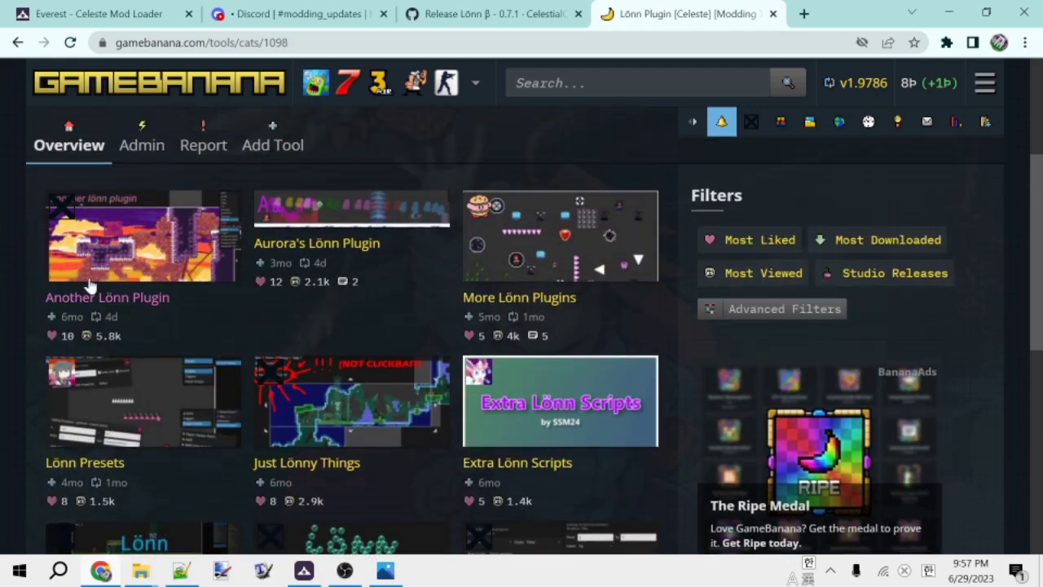
scroll(60, 211, down, 3)
scroll(65, 308, up, 1)
scroll(82, 308, down, 1)
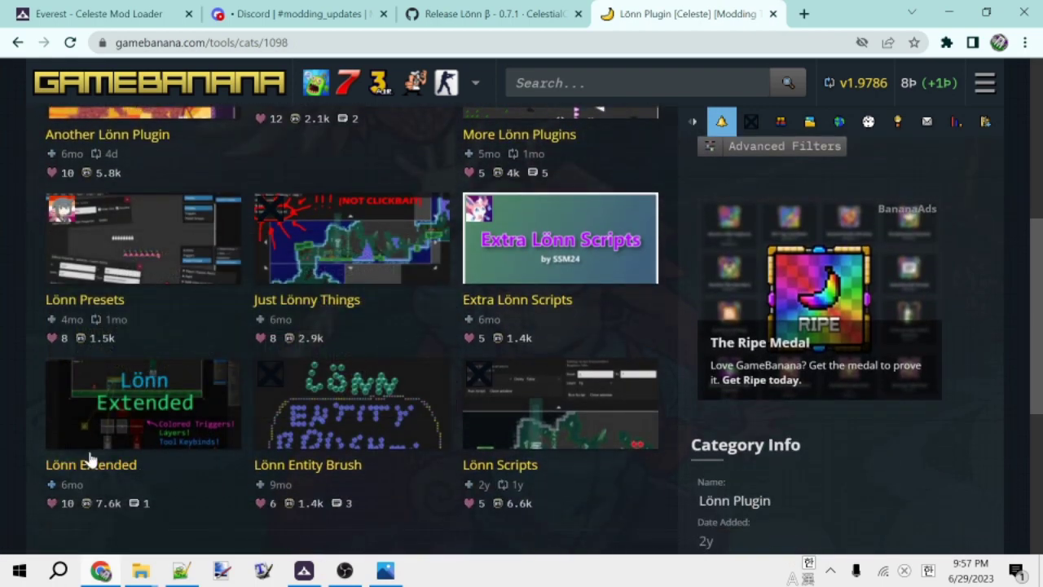
scroll(238, 499, up, 1)
scroll(238, 494, up, 2)
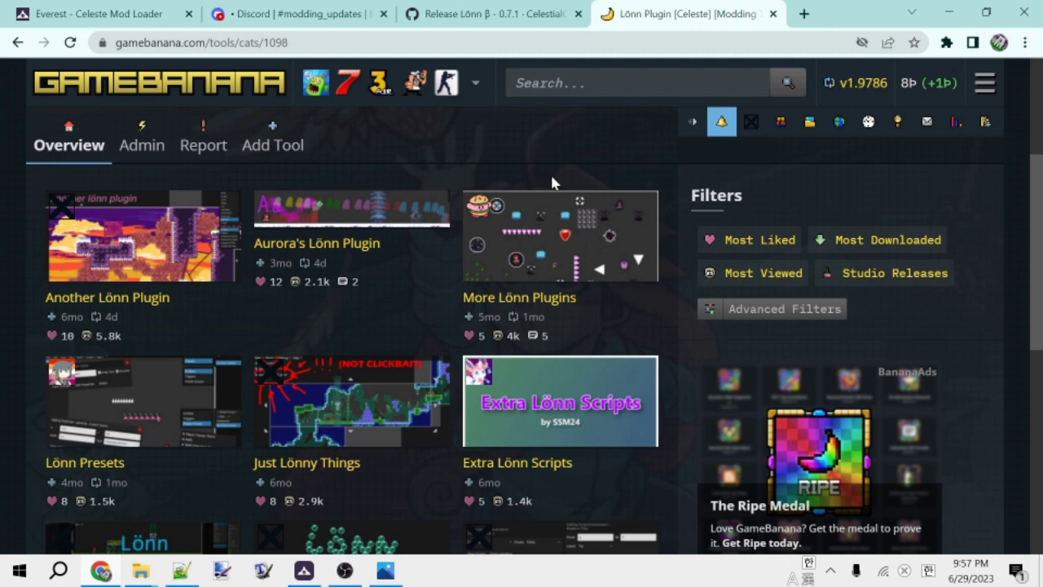
click(948, 13)
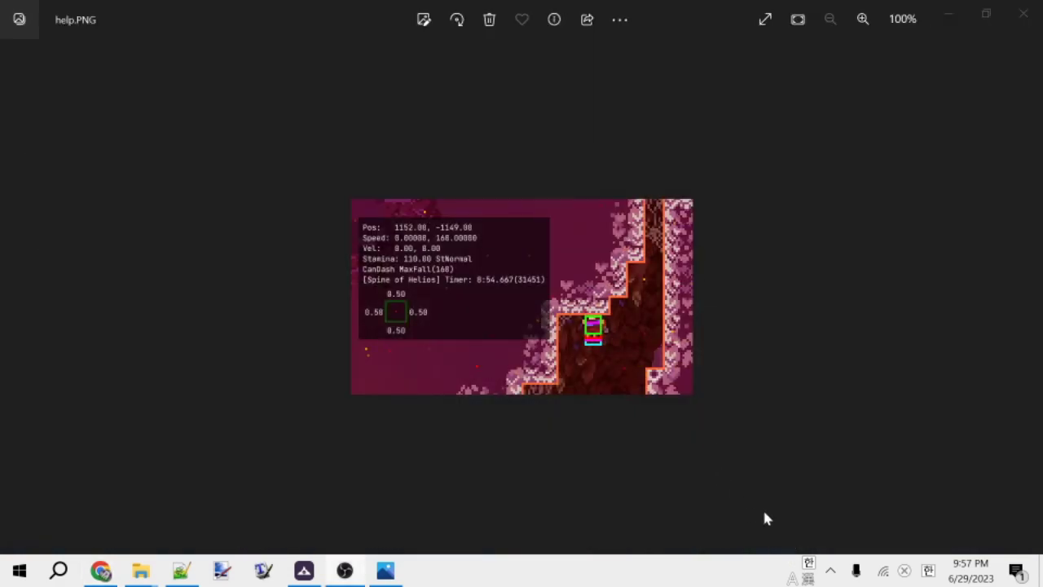